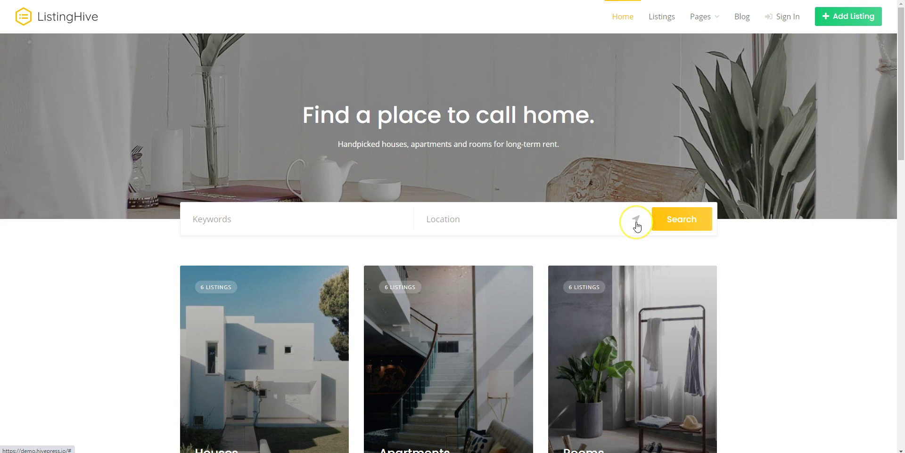
Switch to the admin dashboard and open the Appearance > Themes list.
scroll(743, 248, down, 4)
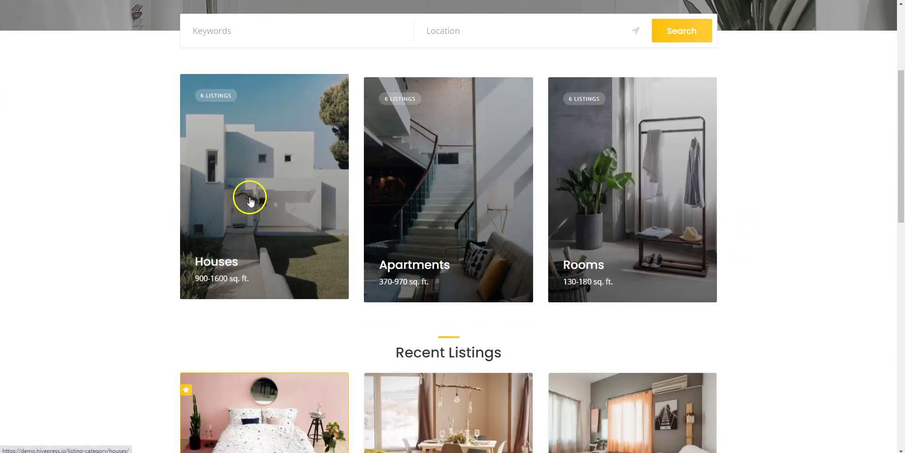
scroll(142, 204, down, 1)
scroll(142, 205, down, 5)
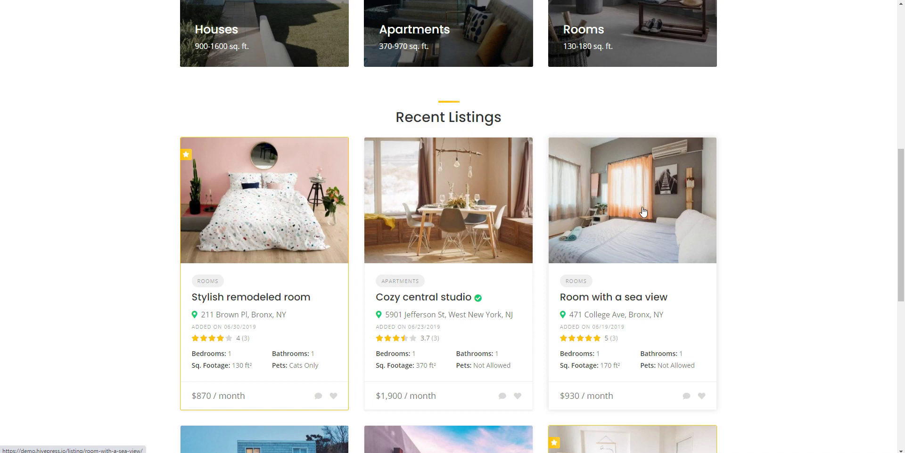
scroll(787, 204, up, 10)
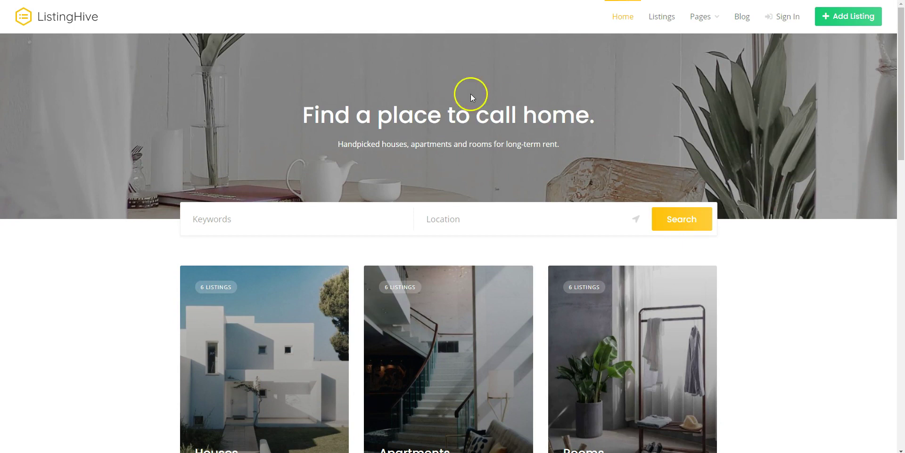
click(170, 0)
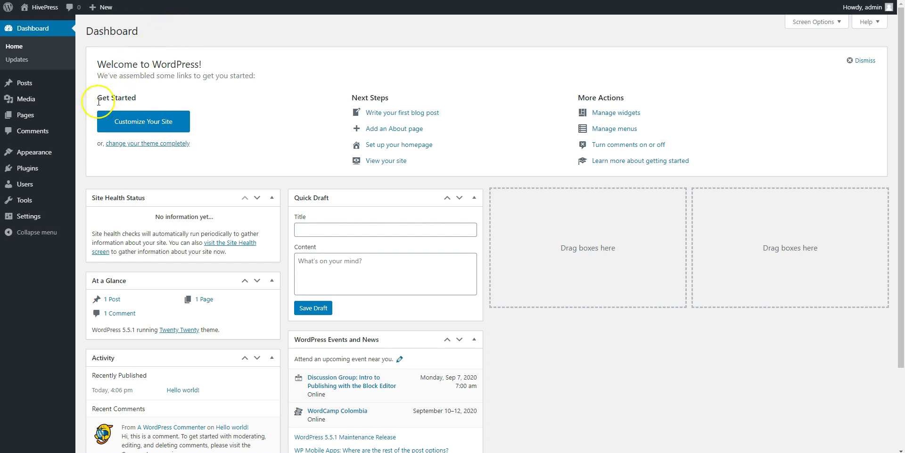
mouse_move(56, 156)
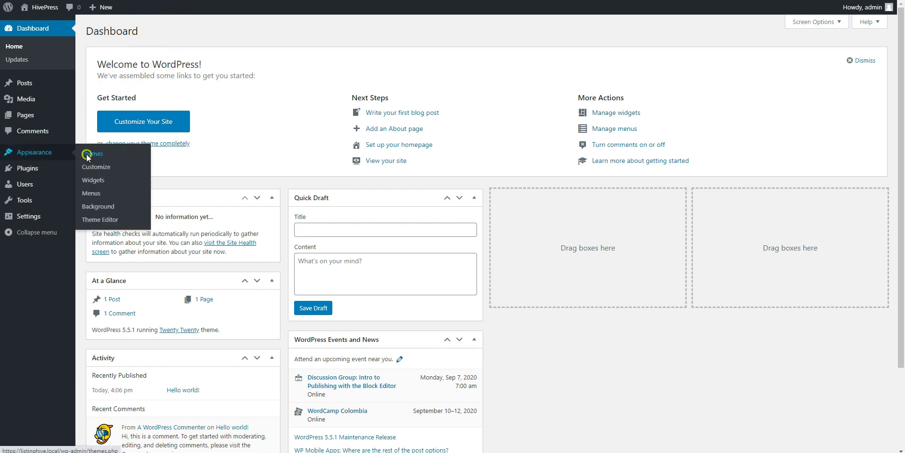
click(86, 154)
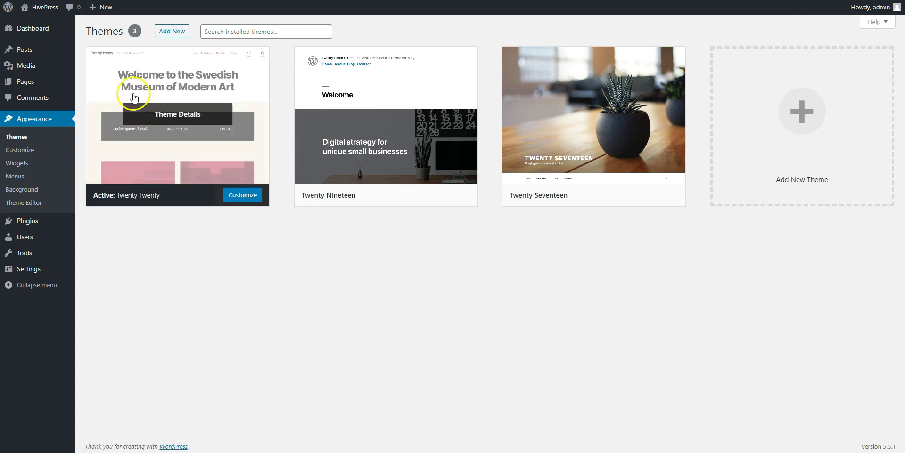
Search the theme directory for 'listinghive', then install and activate ListingHive.
click(172, 32)
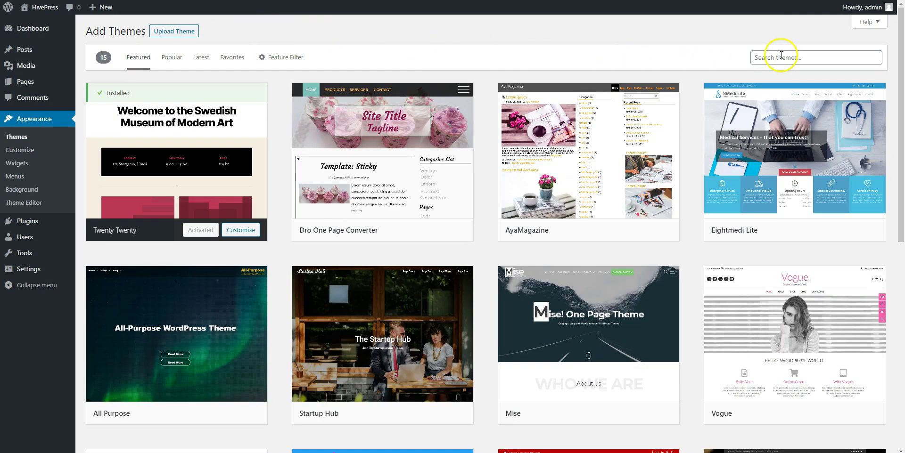
click(781, 56)
text(listinghive)
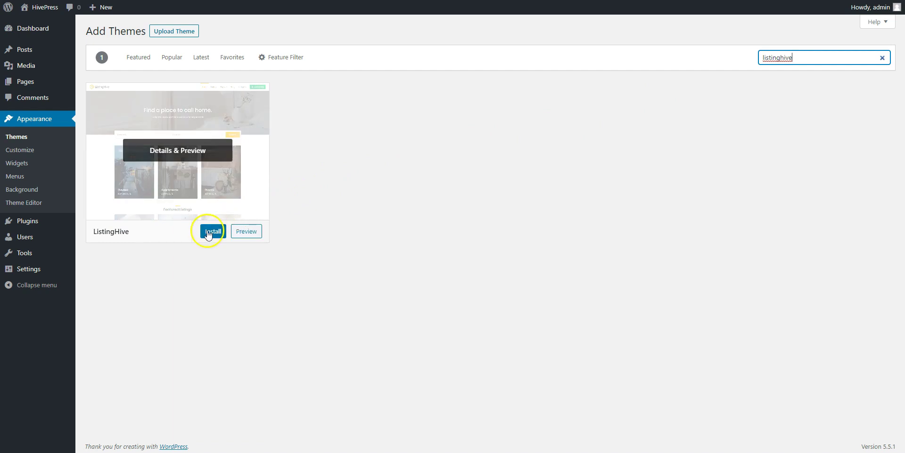
click(211, 230)
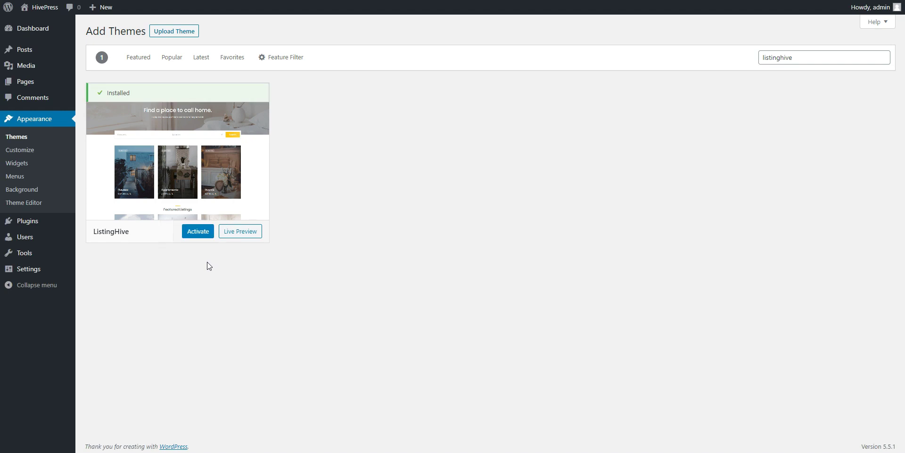
click(198, 232)
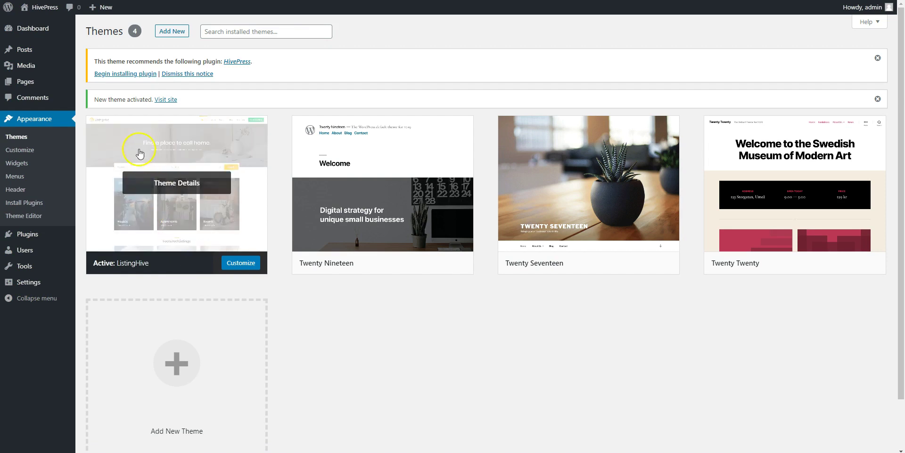
Install HivePress through the recommended-plugins installer and activate it, then return to the Dashboard.
click(126, 74)
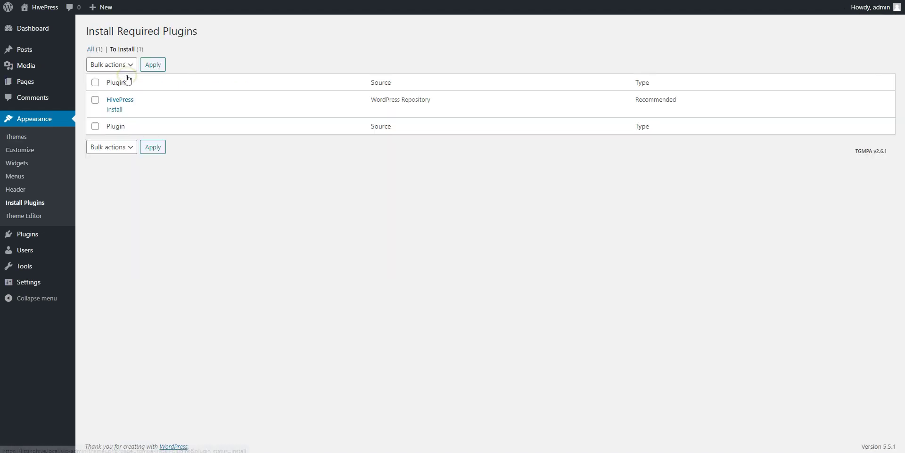
click(114, 110)
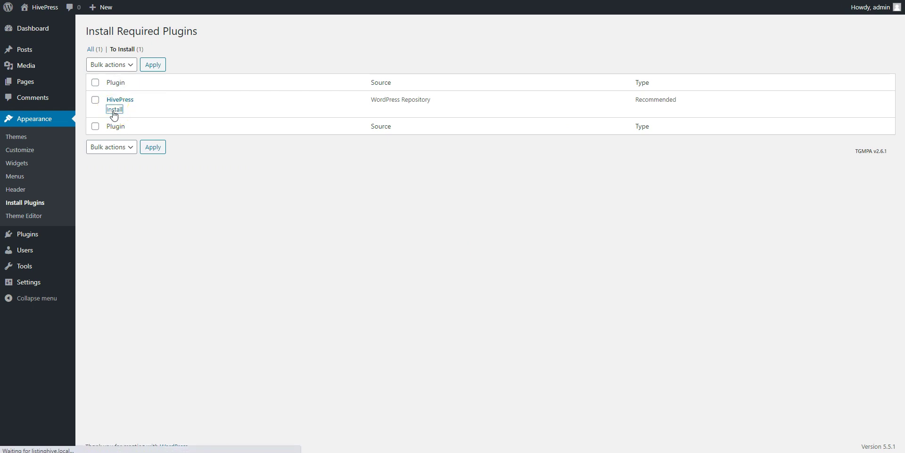
click(117, 113)
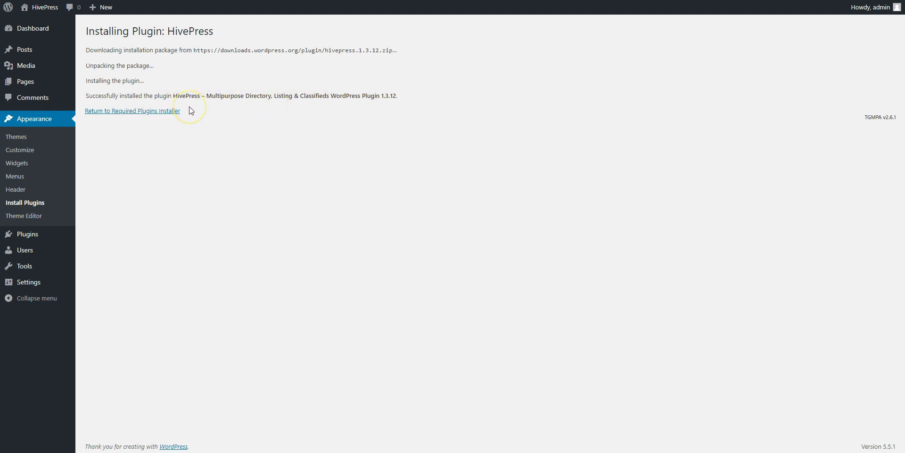
click(114, 112)
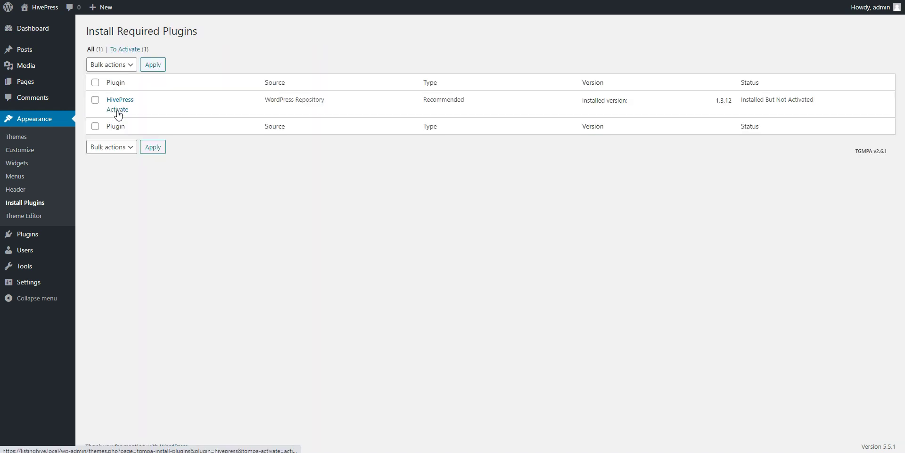
click(118, 110)
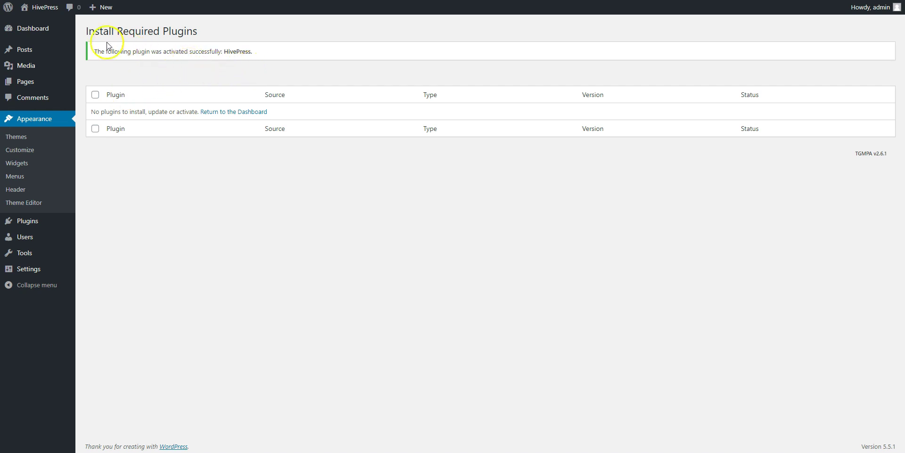
click(42, 31)
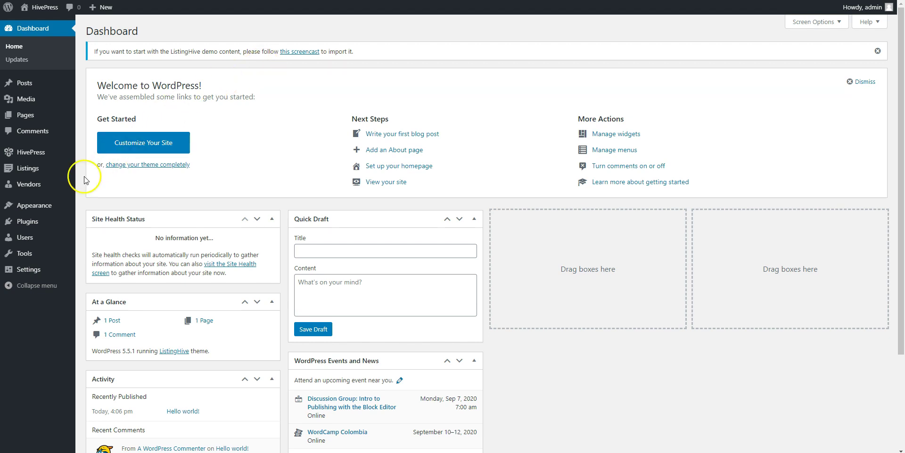
Search Plugins > Add New for 'one click demo import', then install and activate it.
mouse_move(35, 224)
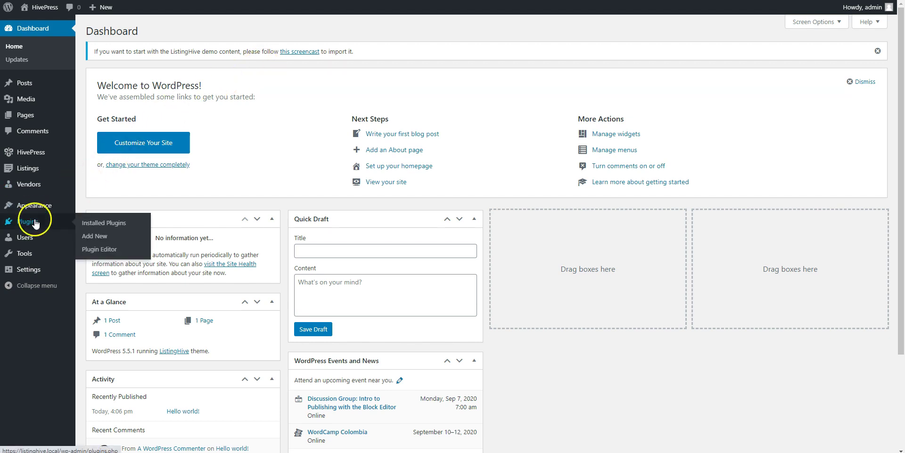
click(83, 240)
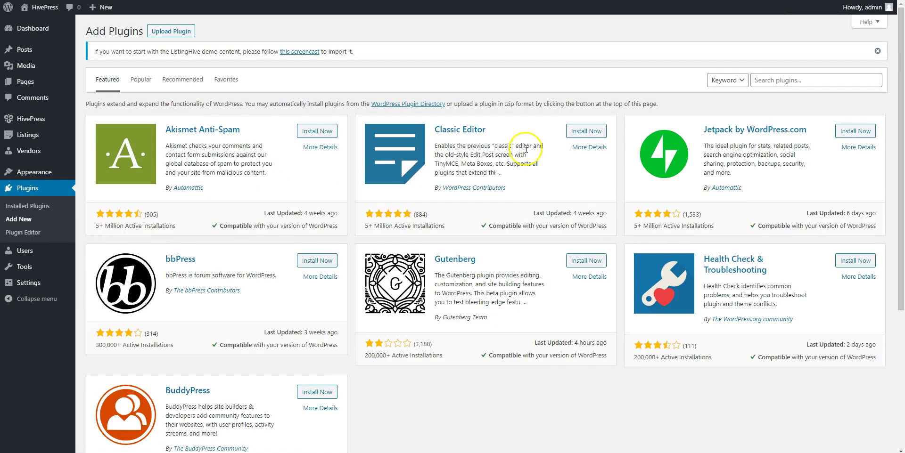
click(778, 78)
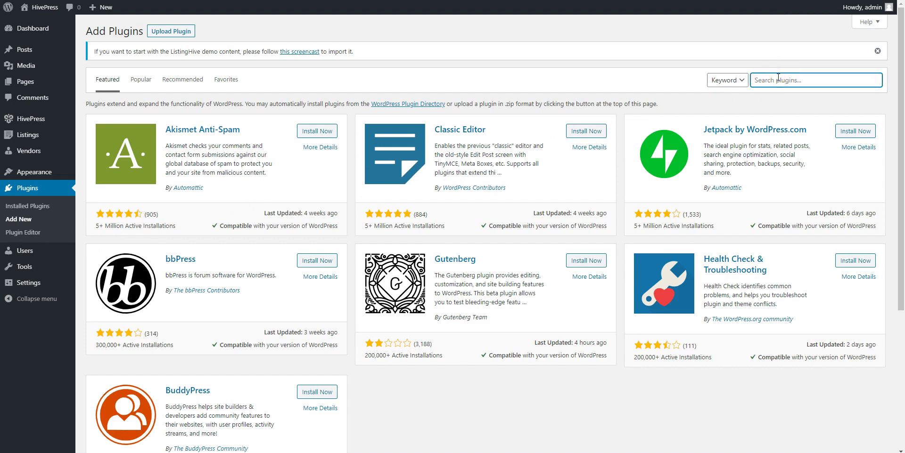
text(one click demo import)
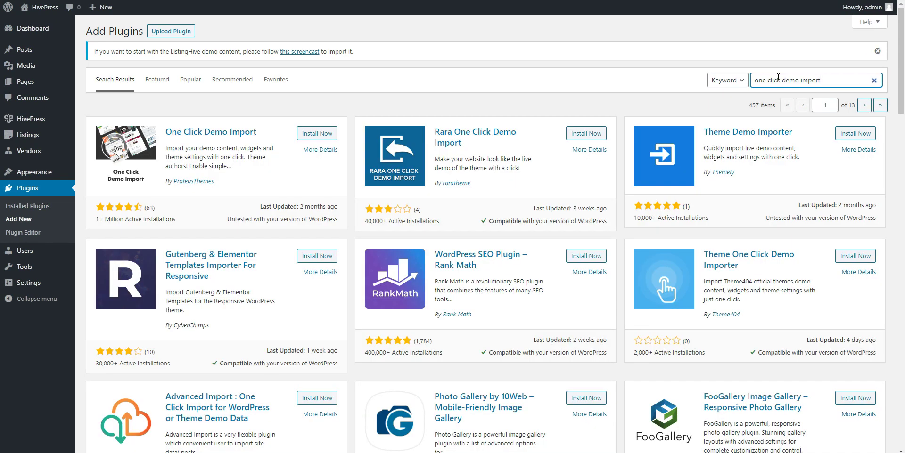
click(317, 134)
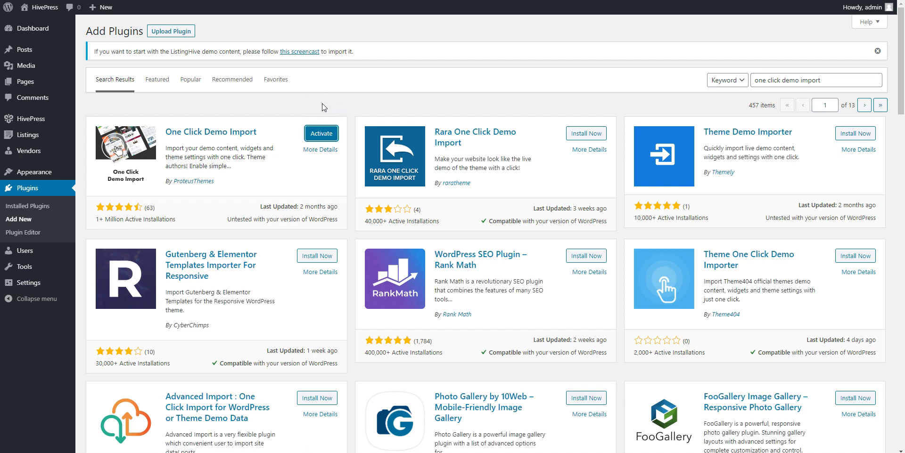
click(322, 136)
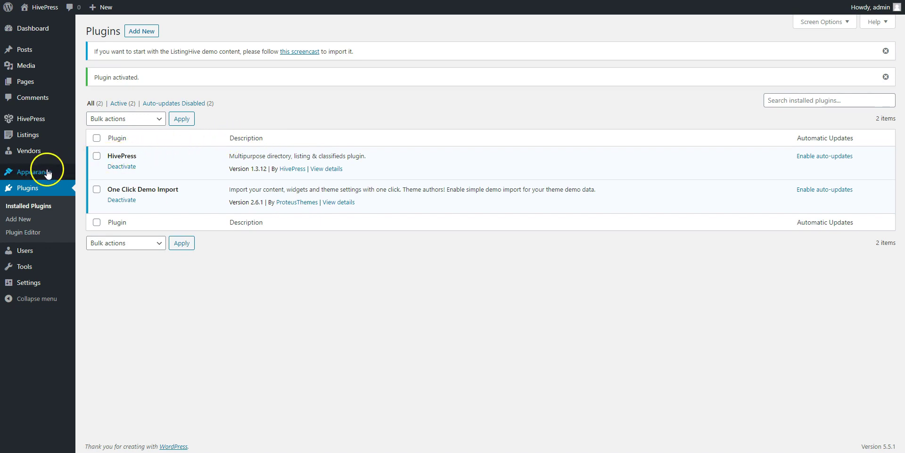
On Import Demo Data, choose content.xml, widgets.wie and customizer.dat for the content, widget and customizer uploads.
mouse_move(54, 173)
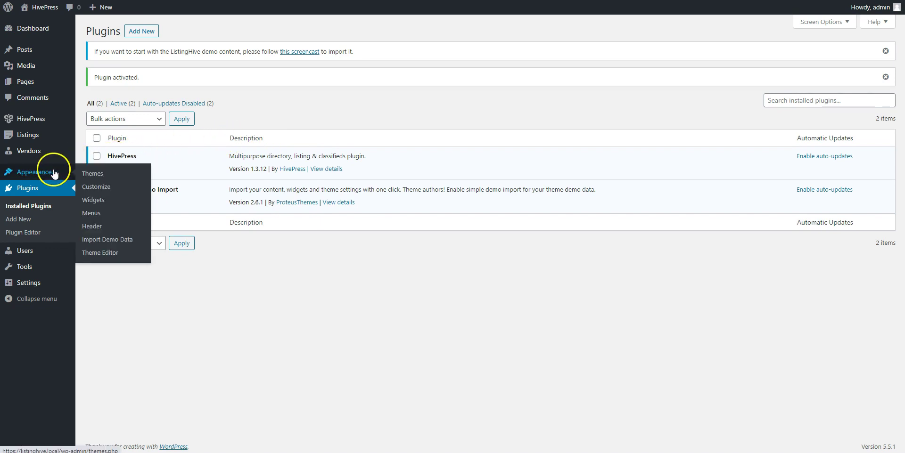
click(88, 240)
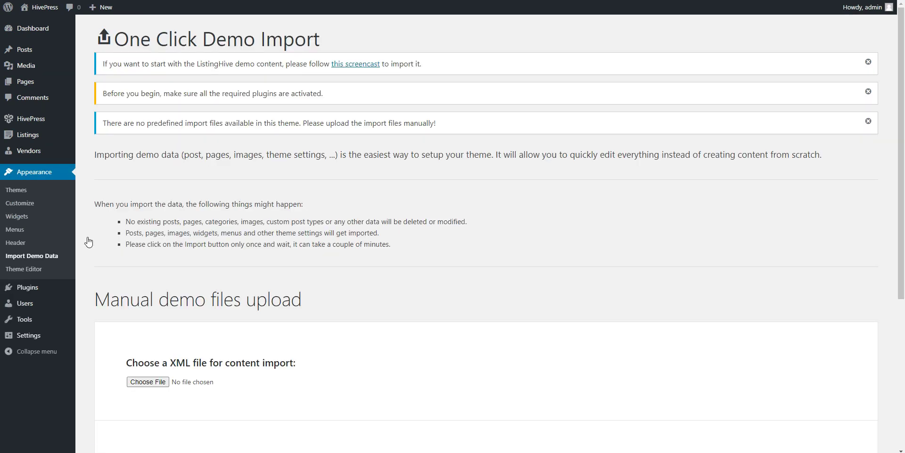
scroll(88, 242, down, 5)
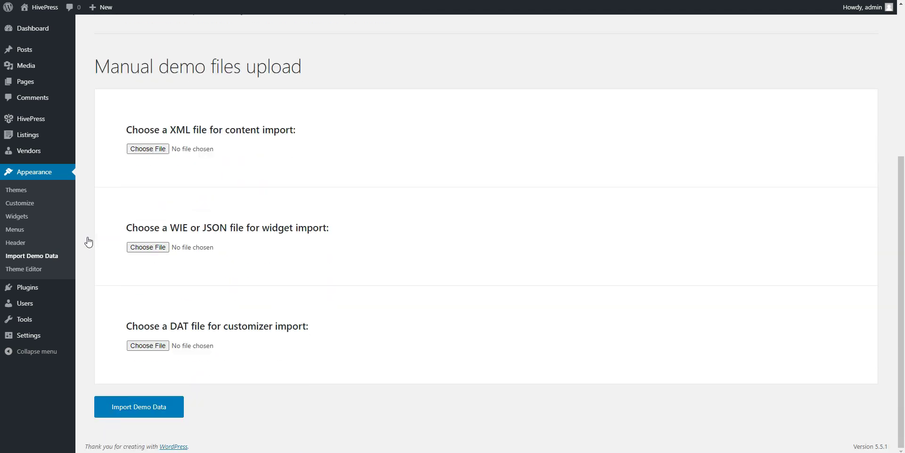
click(148, 149)
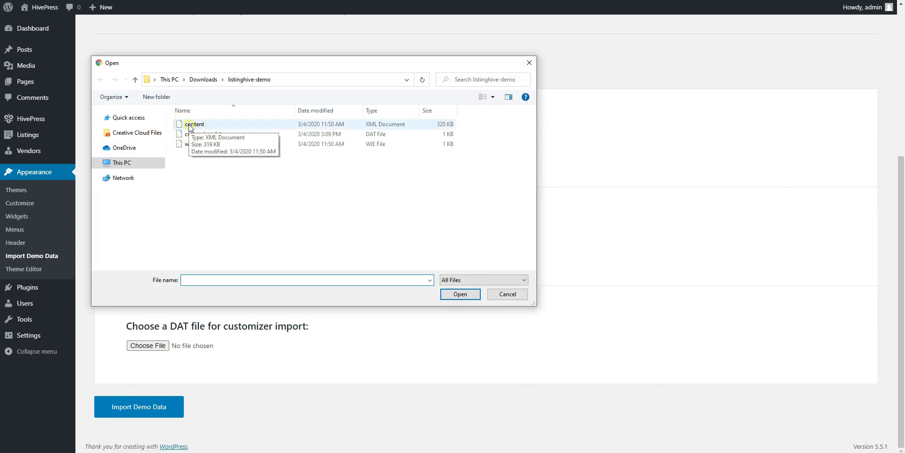
double_click(191, 125)
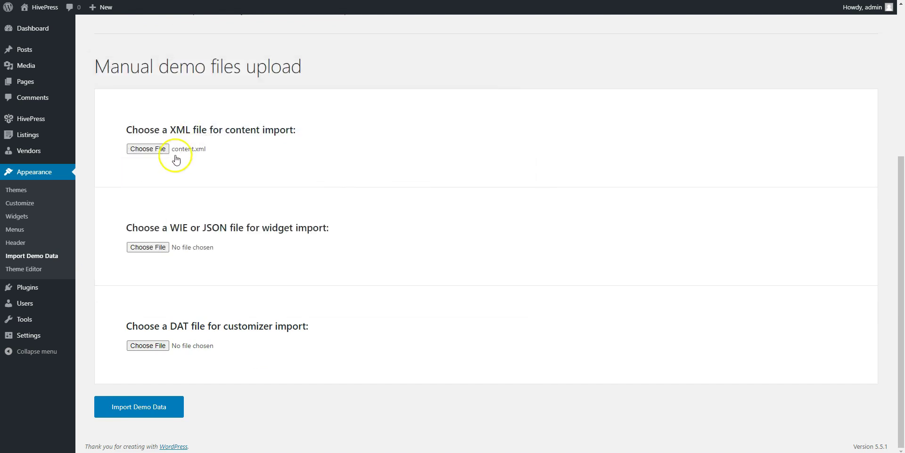
click(155, 249)
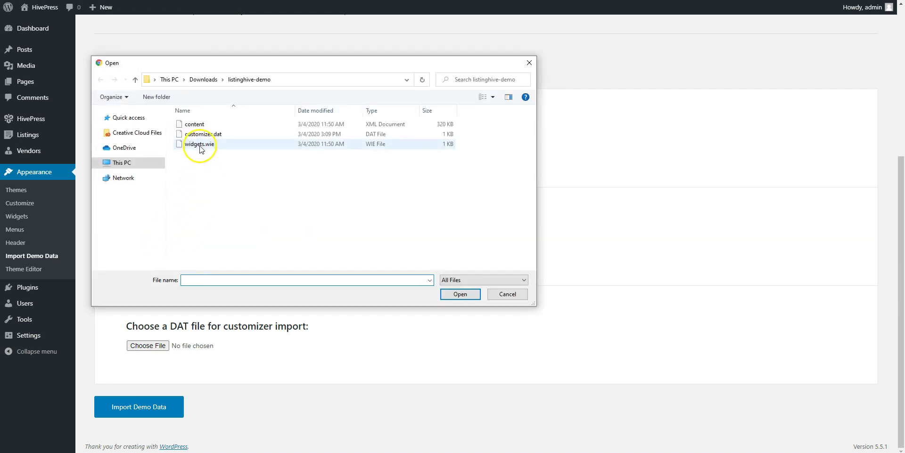
double_click(200, 145)
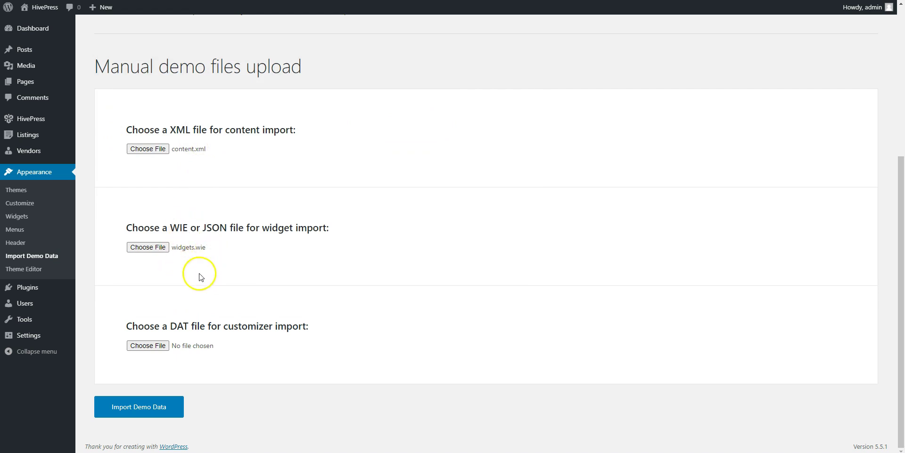
click(146, 345)
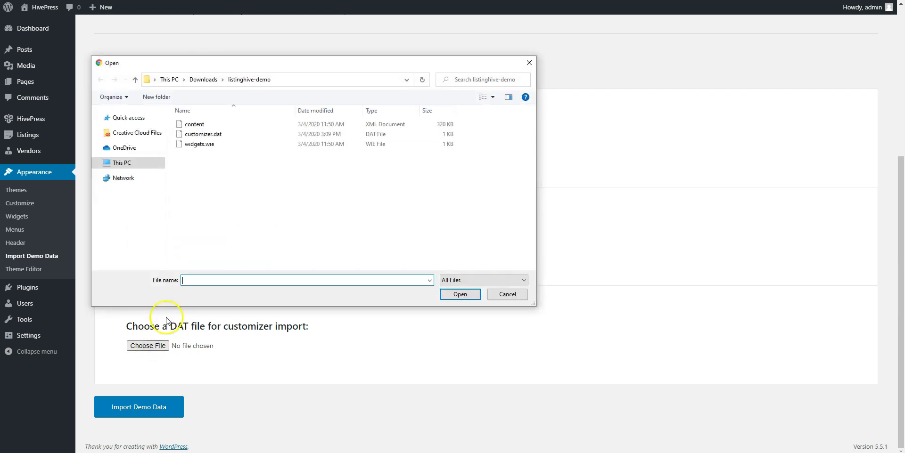
double_click(201, 136)
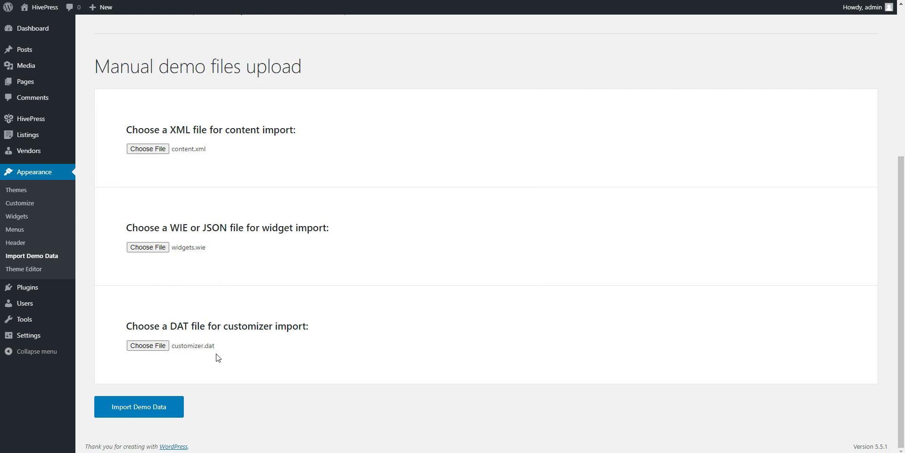
Run the demo import until 'That's it, all done!' appears, then visit the live site.
click(137, 411)
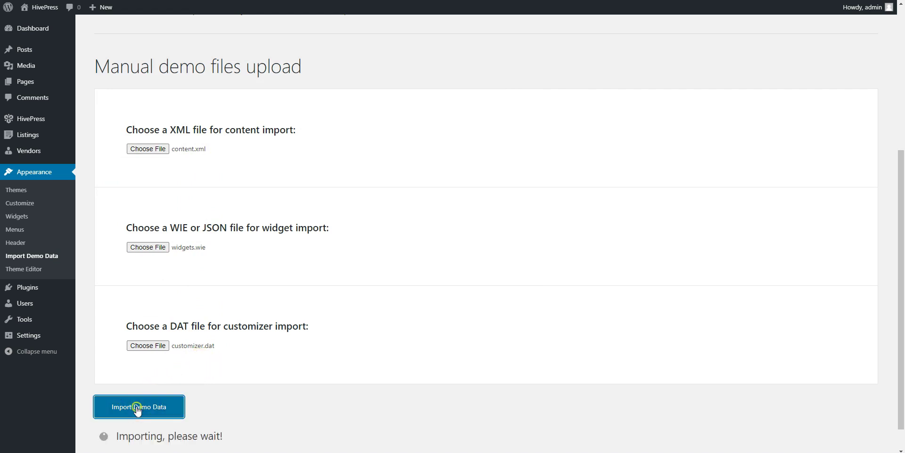
scroll(272, 398, down, 1)
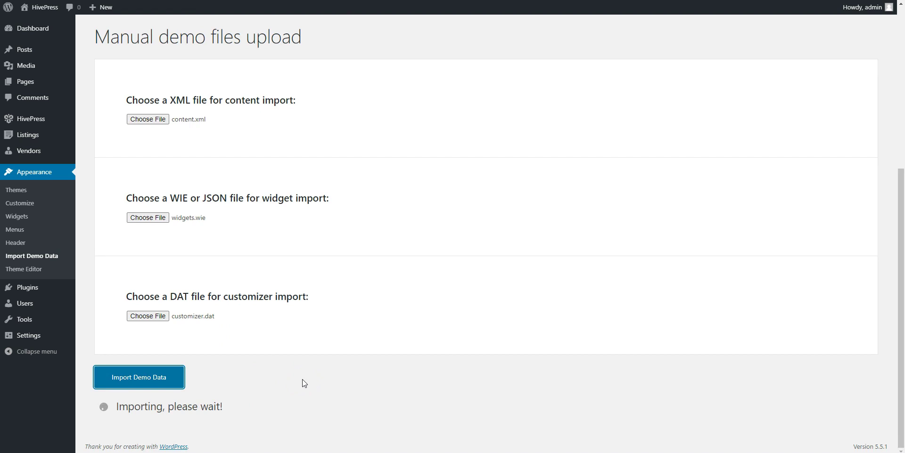
scroll(297, 382, down, 1)
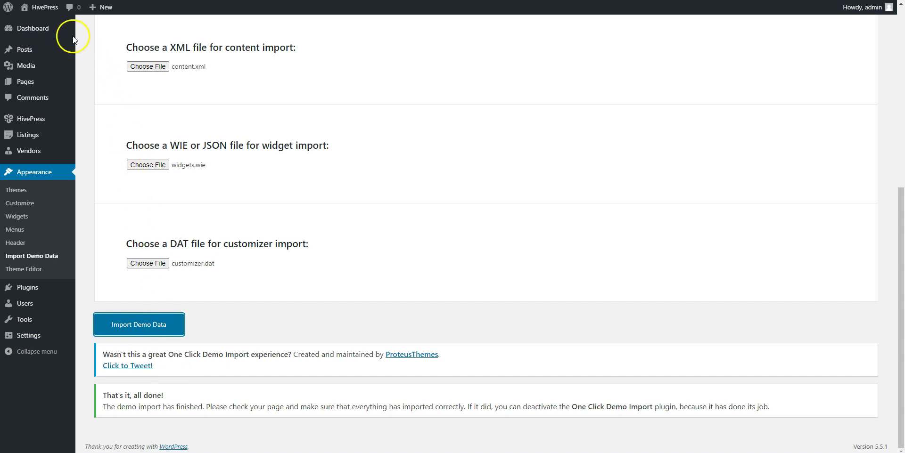
mouse_move(44, 14)
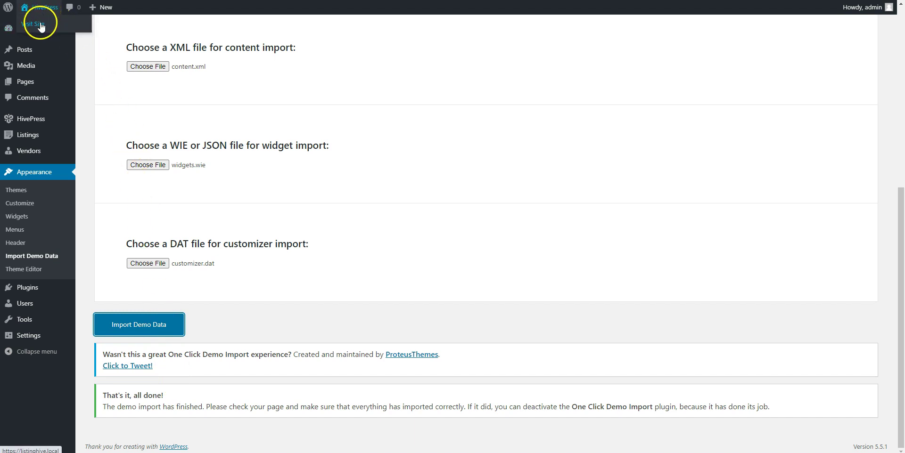
click(40, 24)
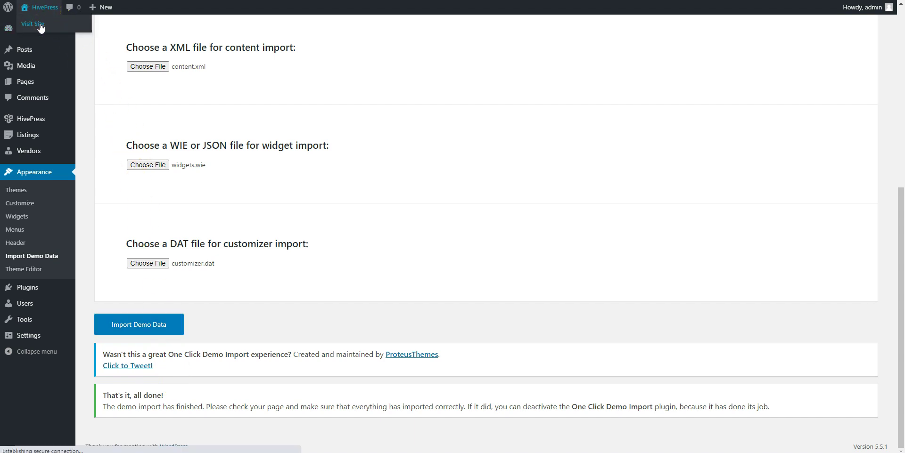